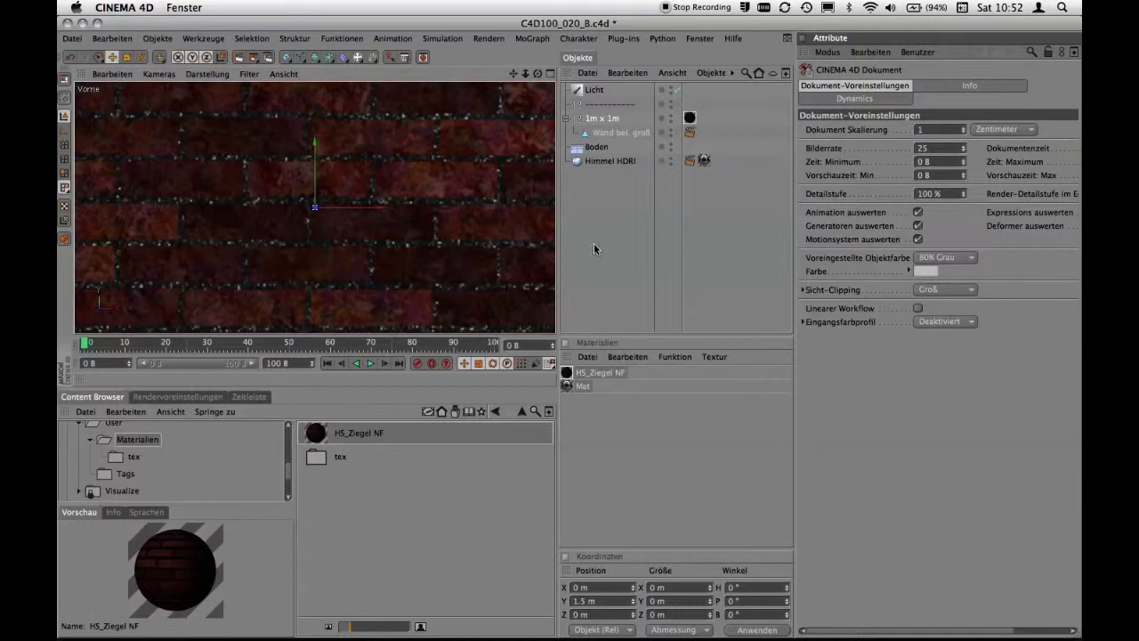
# Show the HS_Ziegel NF material's Farbe channel and Distorter texture from the 1m x 1m wall's texture tag.
pyautogui.click(690, 119)
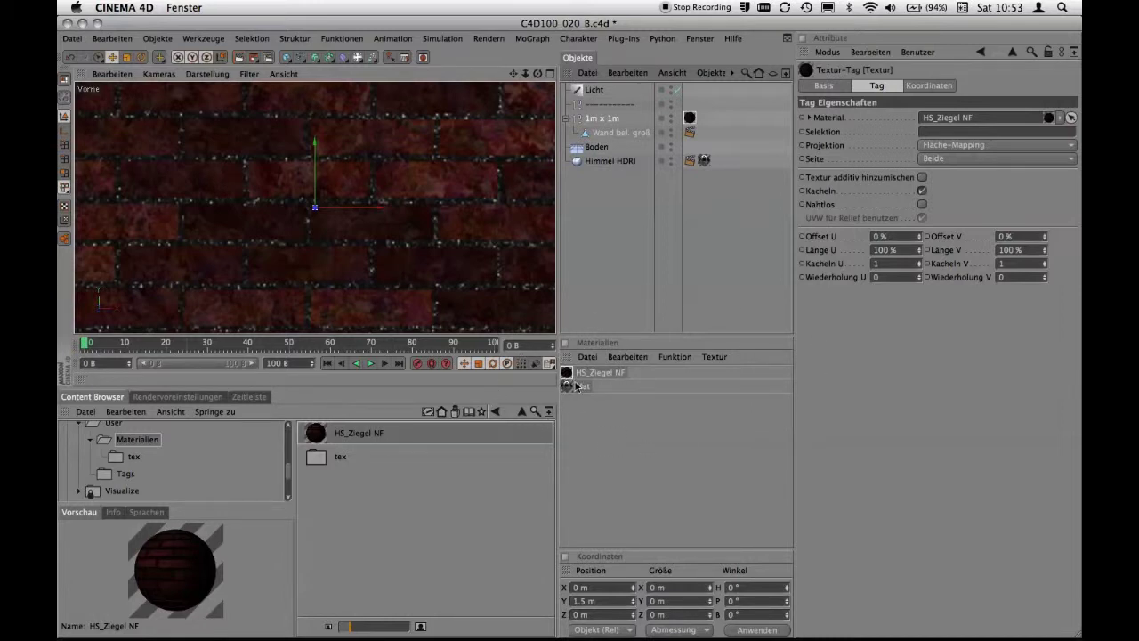
pyautogui.click(592, 373)
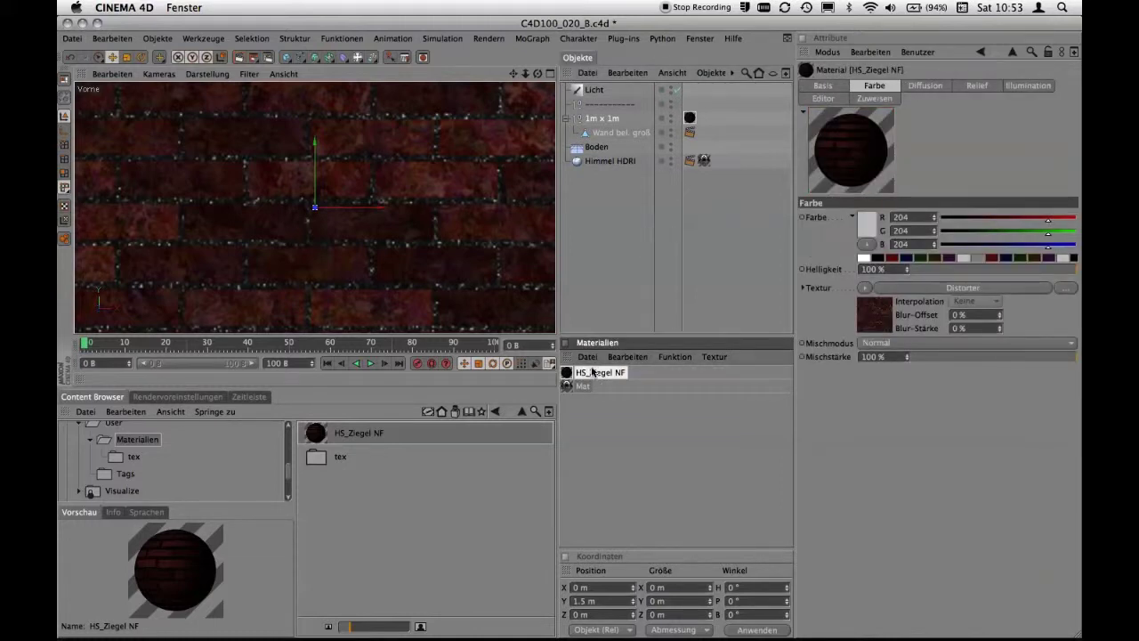
pyautogui.click(587, 357)
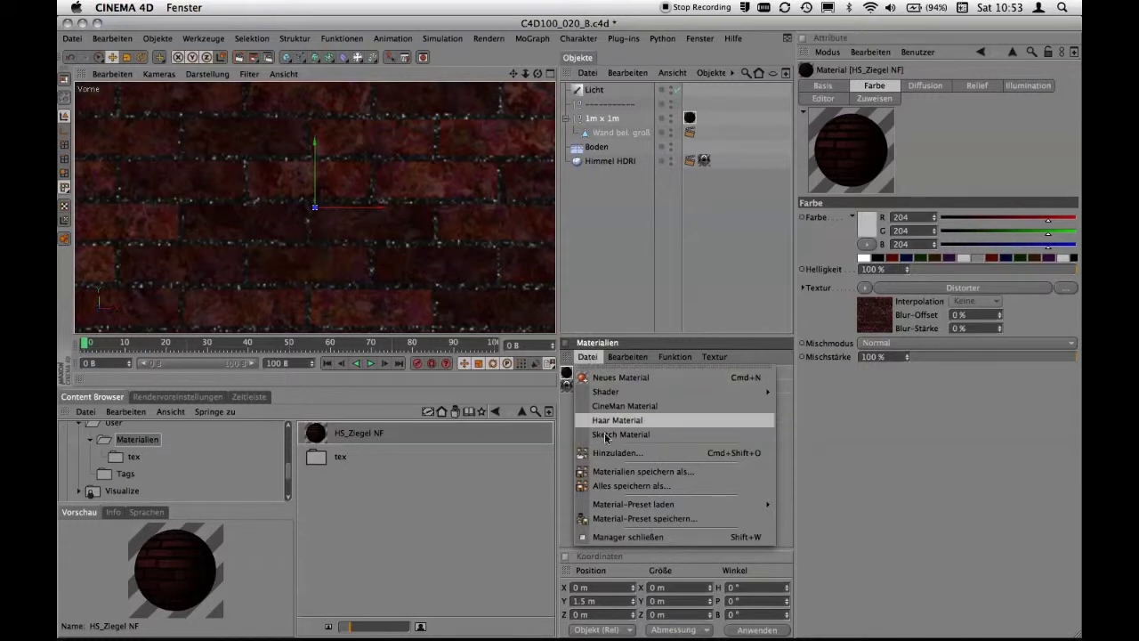
pyautogui.moveTo(633, 504)
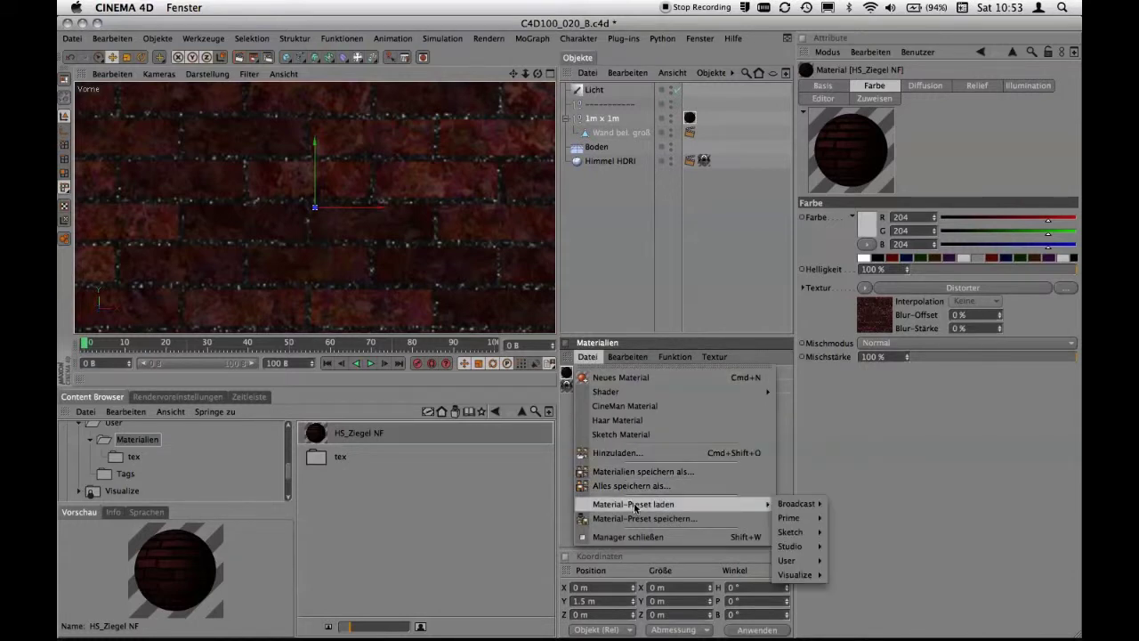
pyautogui.click(707, 520)
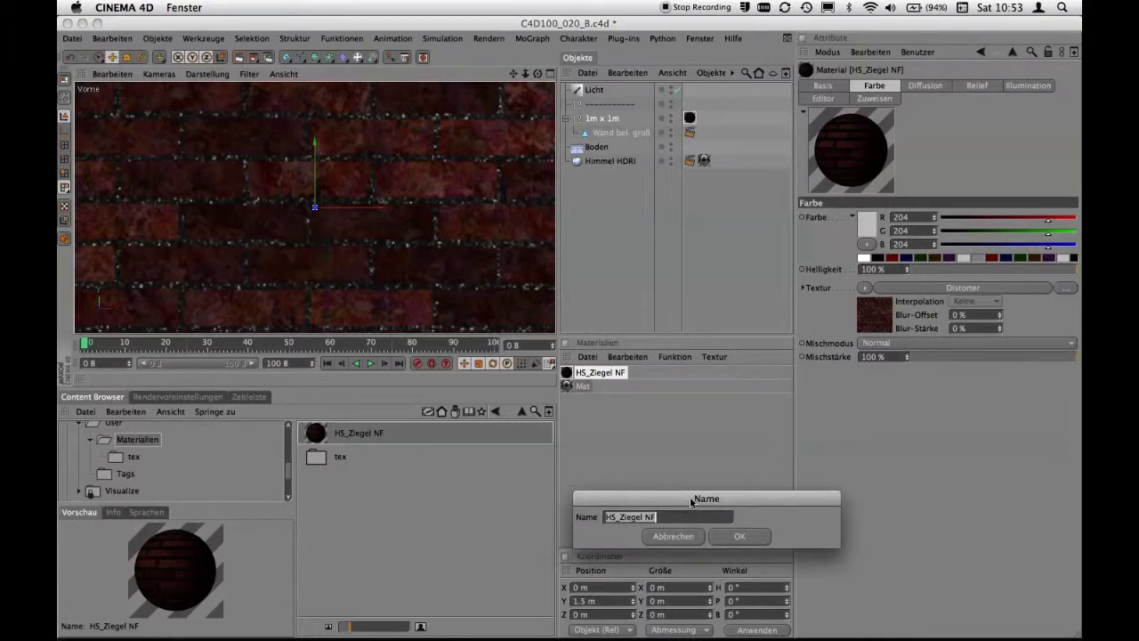
pyautogui.moveTo(691, 488); pyautogui.dragTo(700, 410)
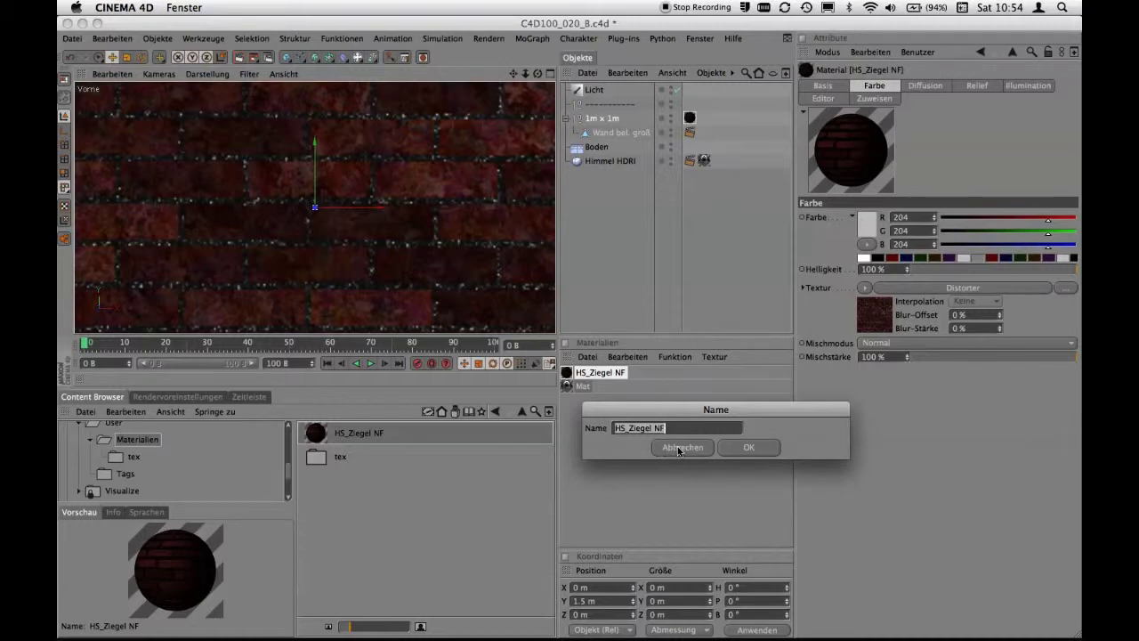
pyautogui.click(691, 449)
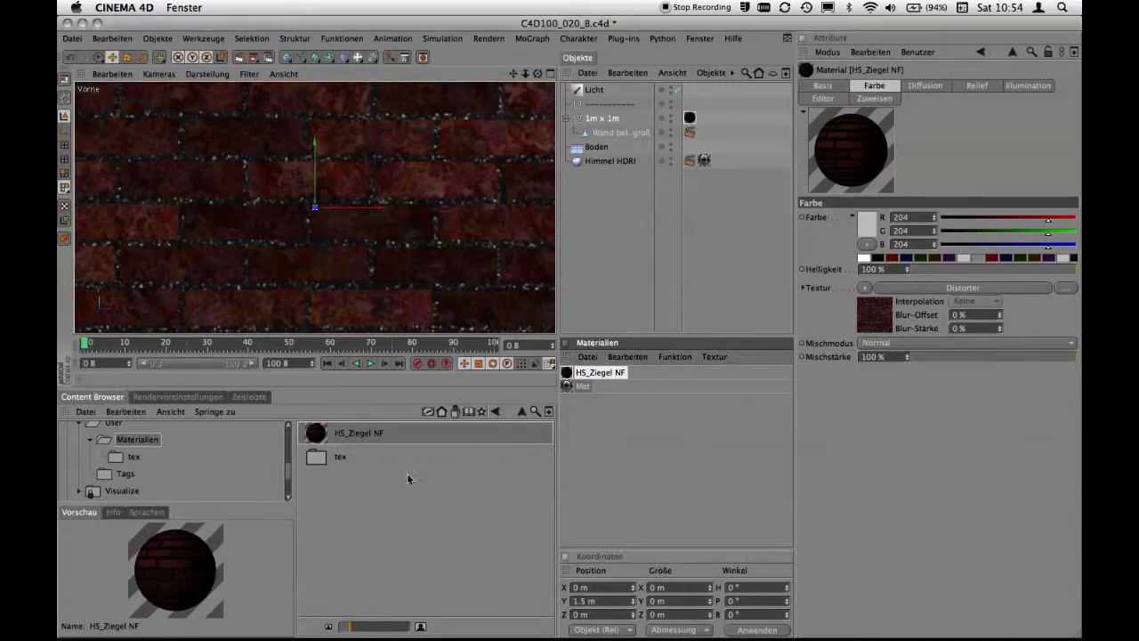
# List MW_NF_100.jpg and MW_NF_100_Relief.psd from the User tex folder in a maximized Content Browser, then restore the layout.
pyautogui.scroll(2, 285, 458)
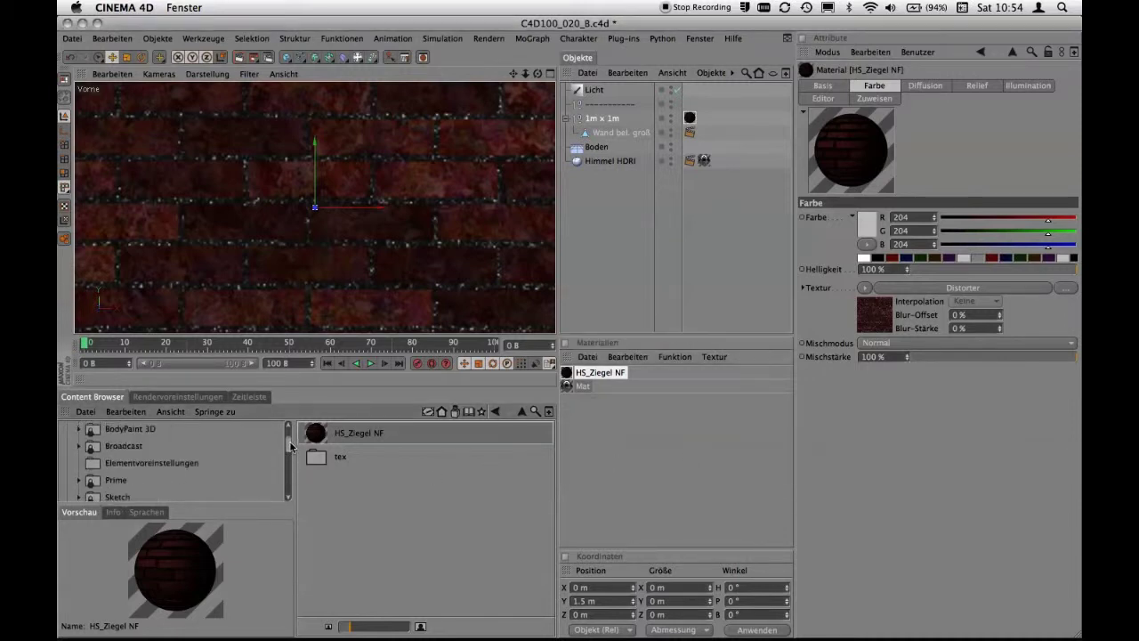
pyautogui.scroll(2, 284, 457)
pyautogui.scroll(2, 285, 456)
pyautogui.scroll(2, 284, 456)
pyautogui.scroll(-2, 286, 456)
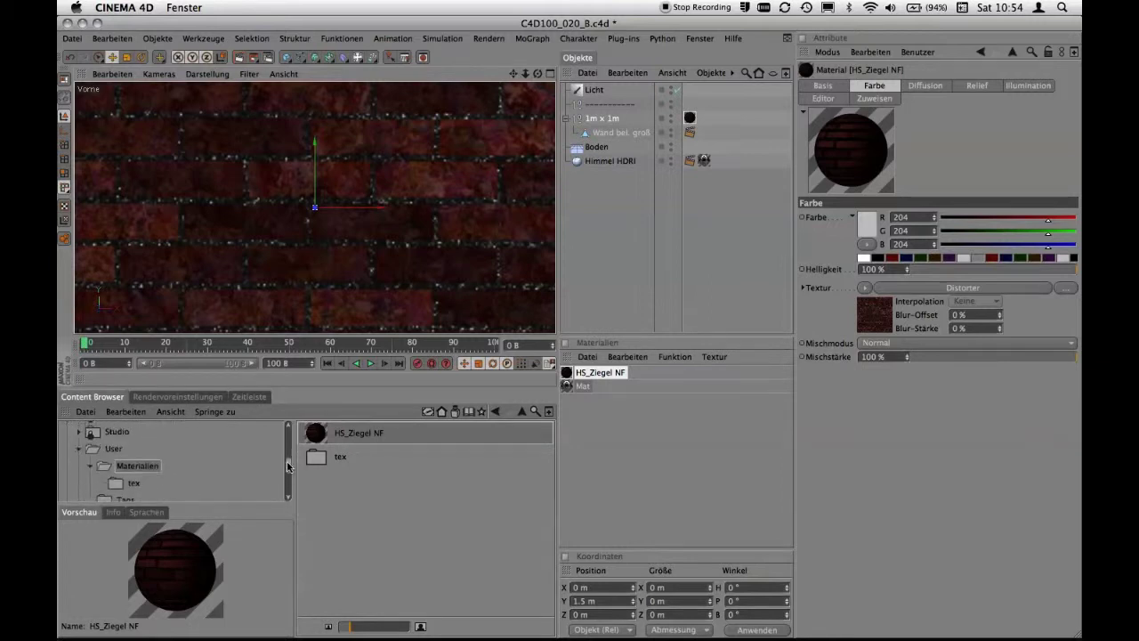
pyautogui.scroll(-2, 287, 458)
pyautogui.scroll(3, 288, 459)
pyautogui.scroll(-1, 287, 460)
pyautogui.scroll(-1, 288, 459)
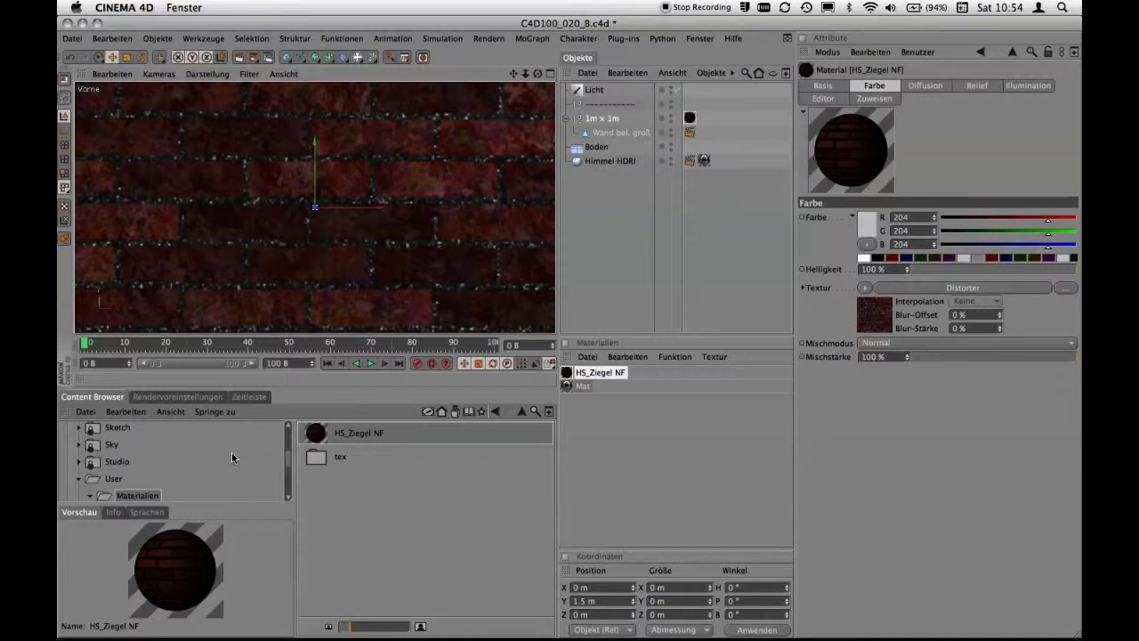
pyautogui.hotkey('ctrl', 'Tab')
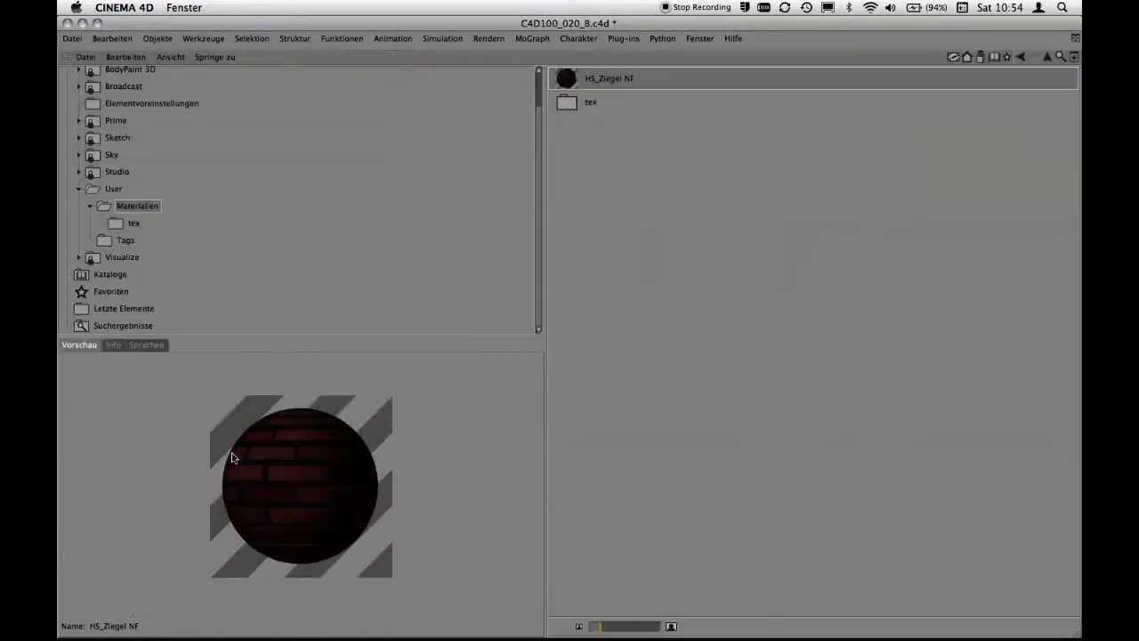
pyautogui.click(78, 189)
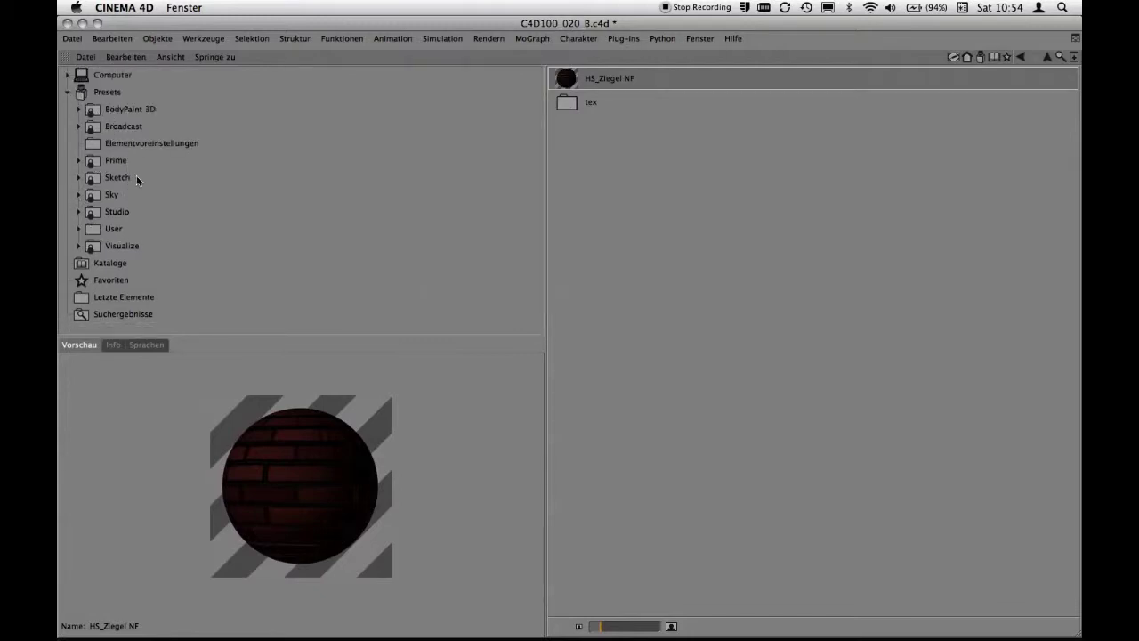
pyautogui.click(79, 229)
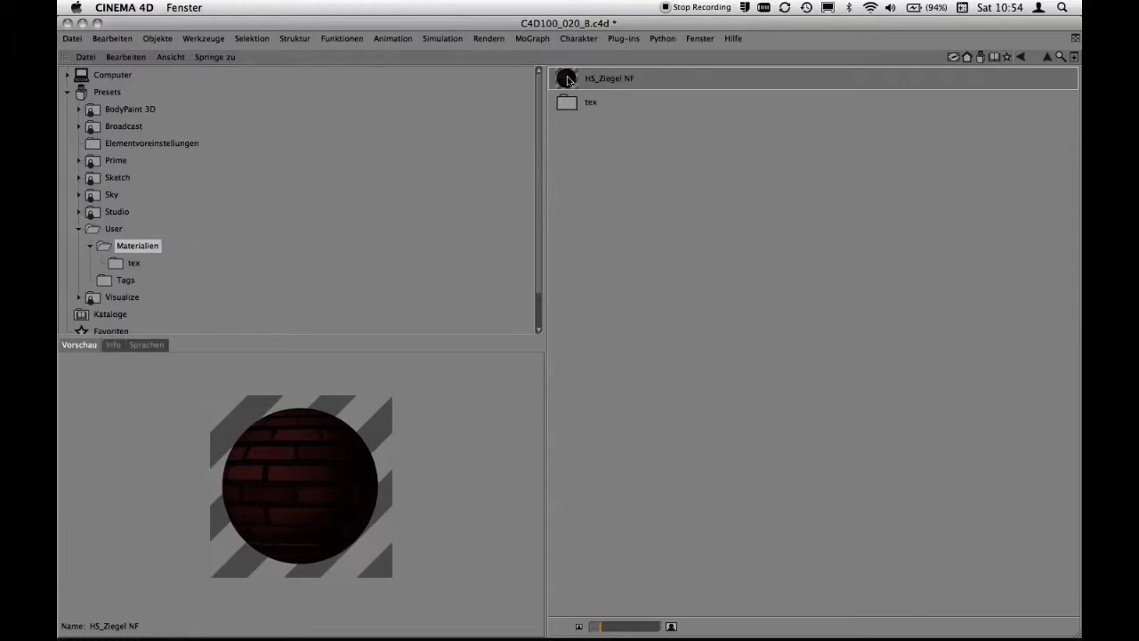
pyautogui.click(115, 267)
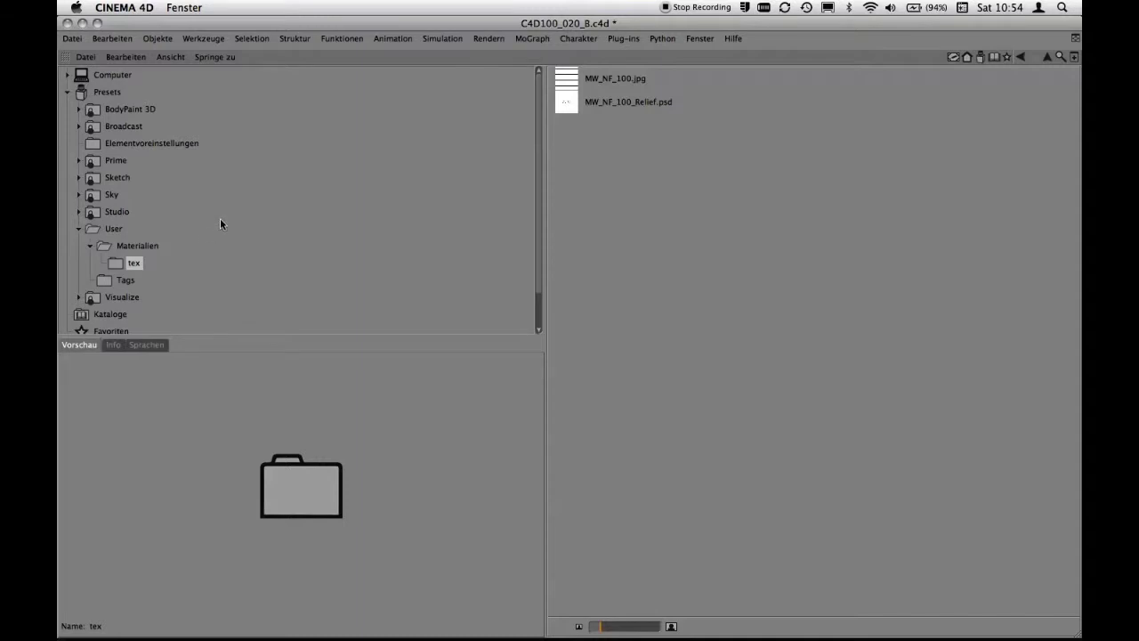
pyautogui.hotkey('ctrl', 'Tab')
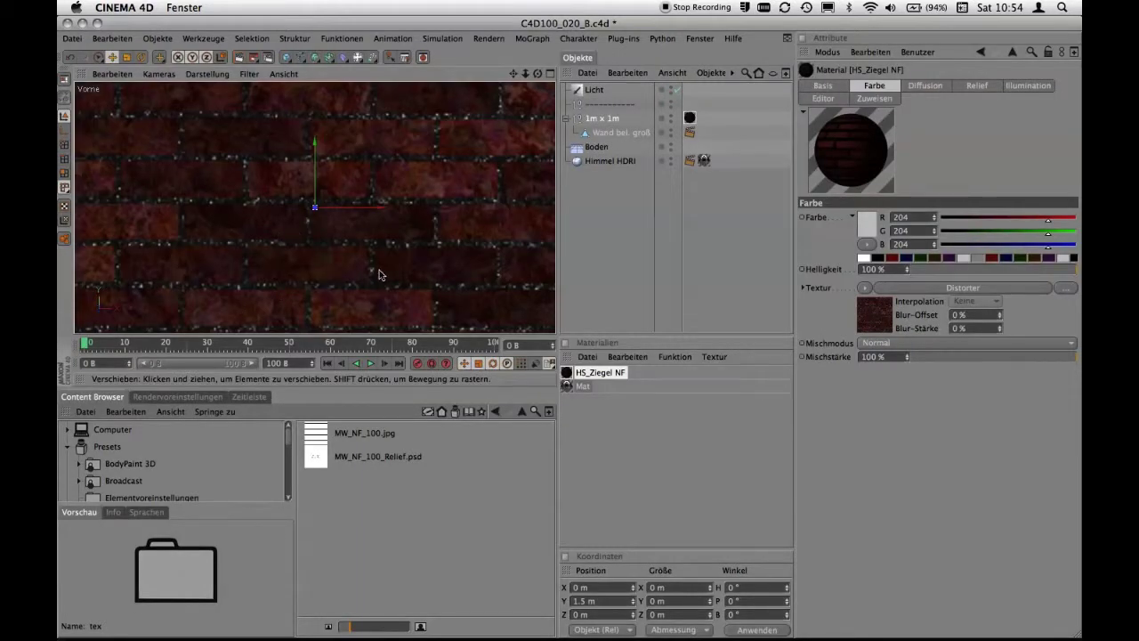
# Deselect the wall, create new document Ohne Titel 3, and show the HS_Ziegel NF preset in User > Materialien.
pyautogui.click(596, 232)
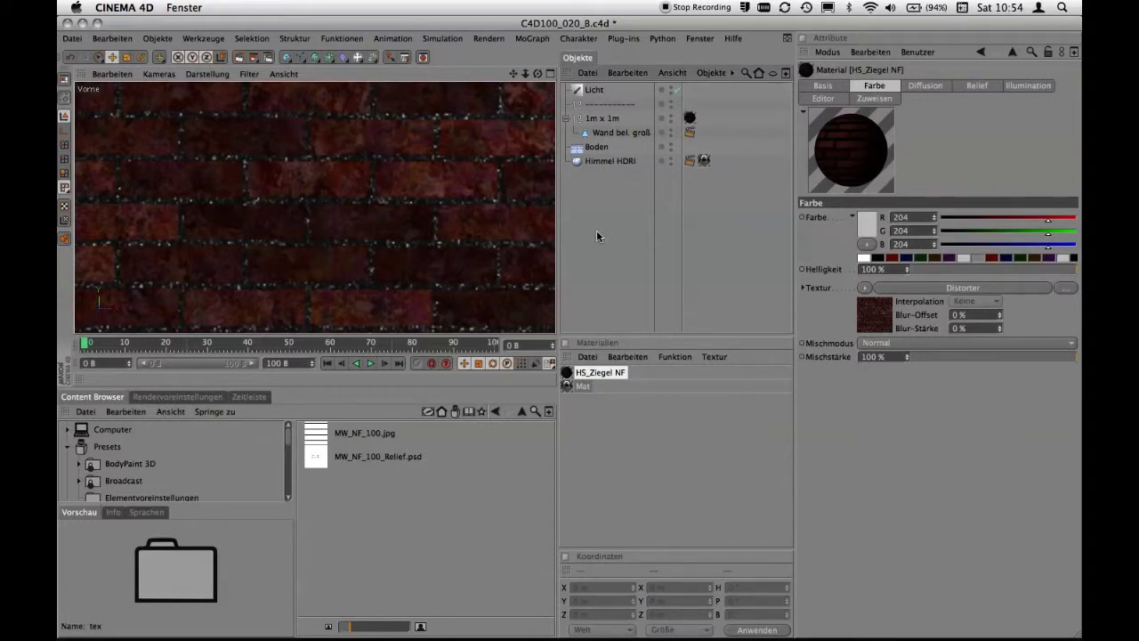
pyautogui.hotkey('ctrl', 'n')
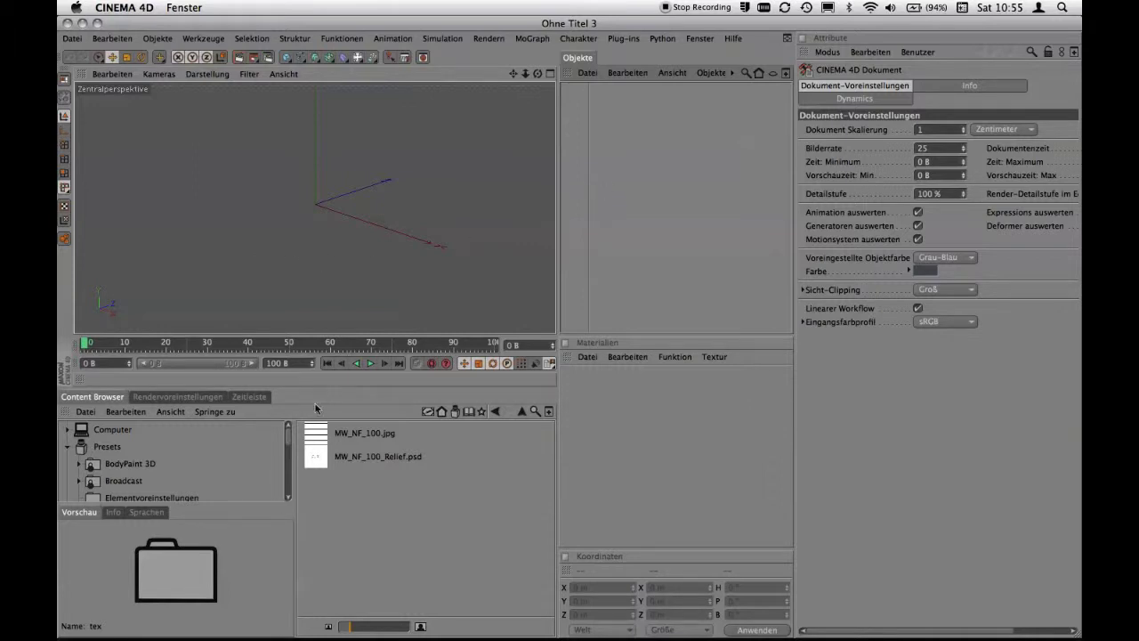
pyautogui.click(289, 472)
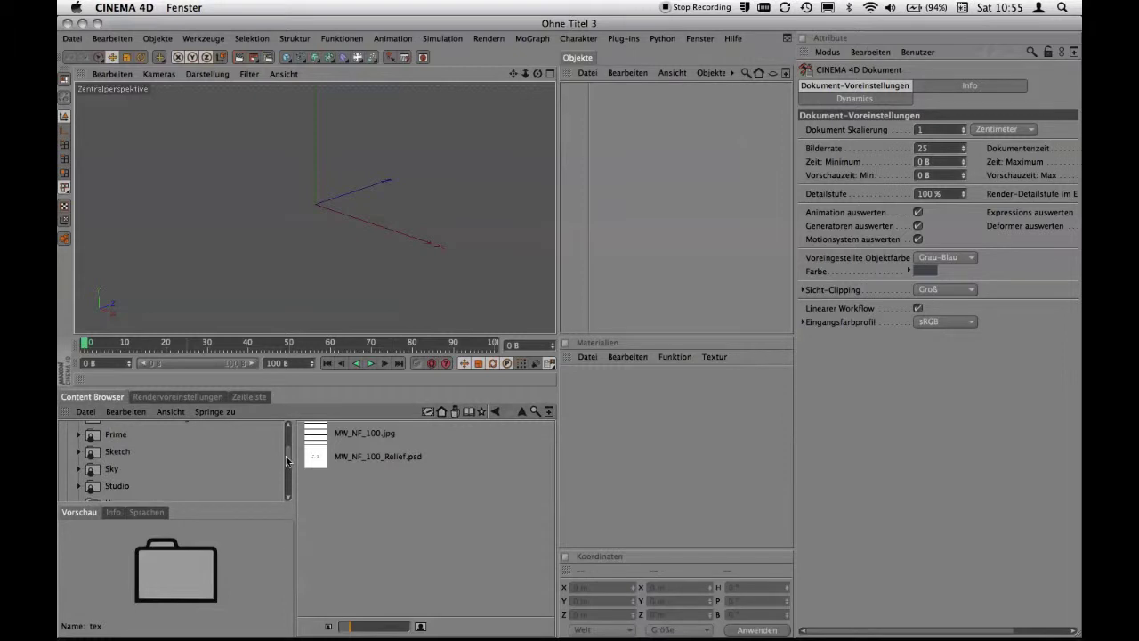
pyautogui.scroll(-3, 289, 452)
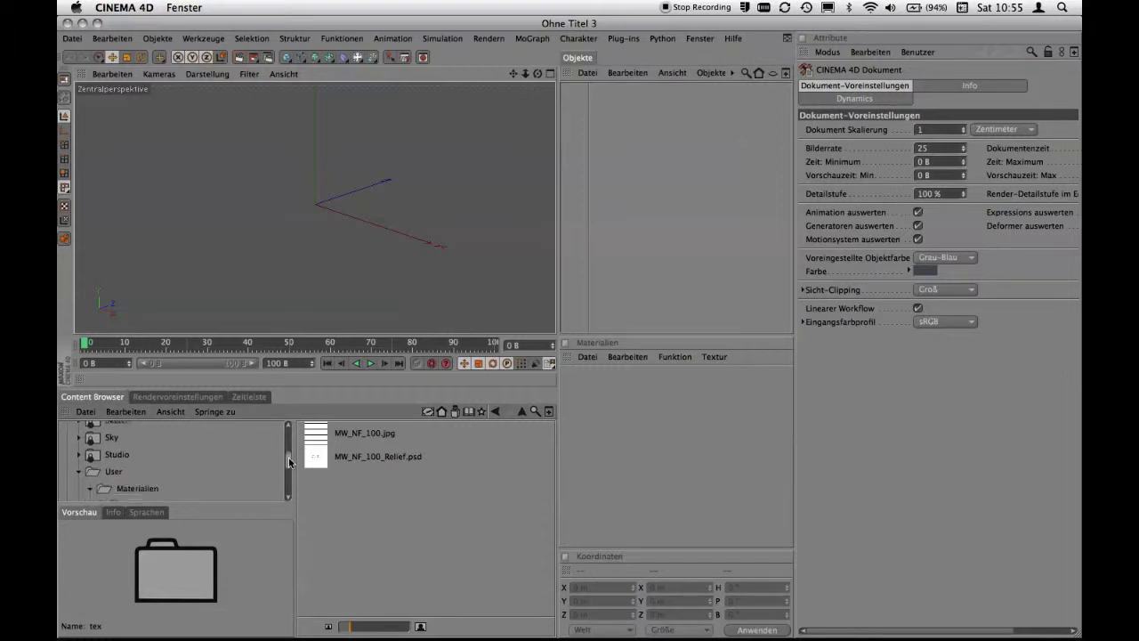
pyautogui.click(109, 472)
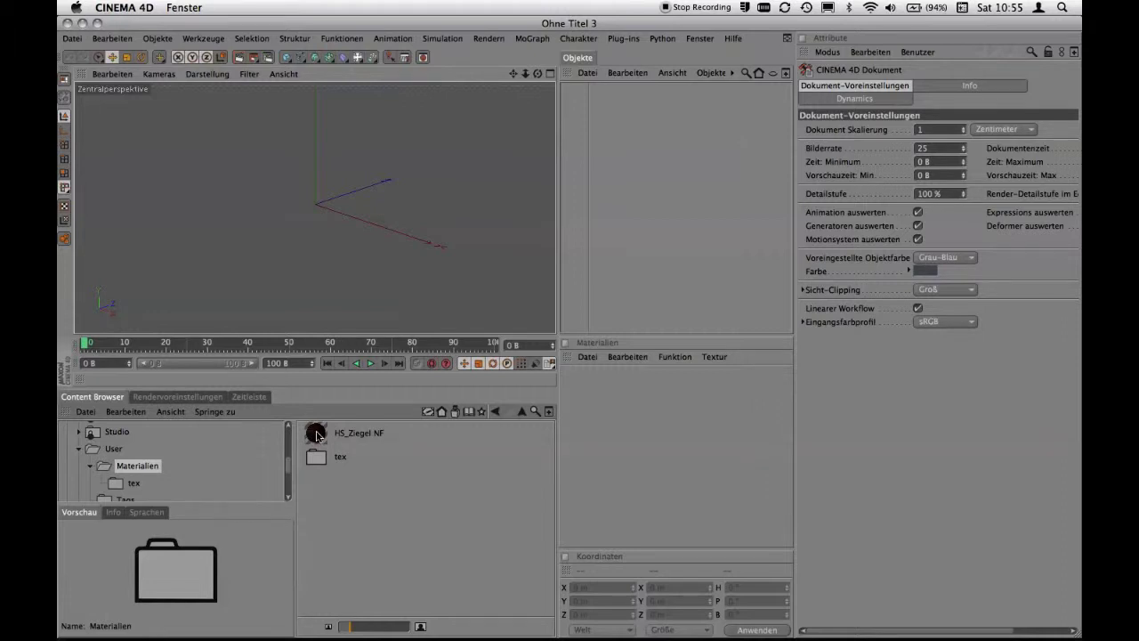
# Drag HS_Ziegel NF into the Material Manager and inspect its Distorter and Fusion shaders.
pyautogui.moveTo(317, 437); pyautogui.dragTo(570, 375)
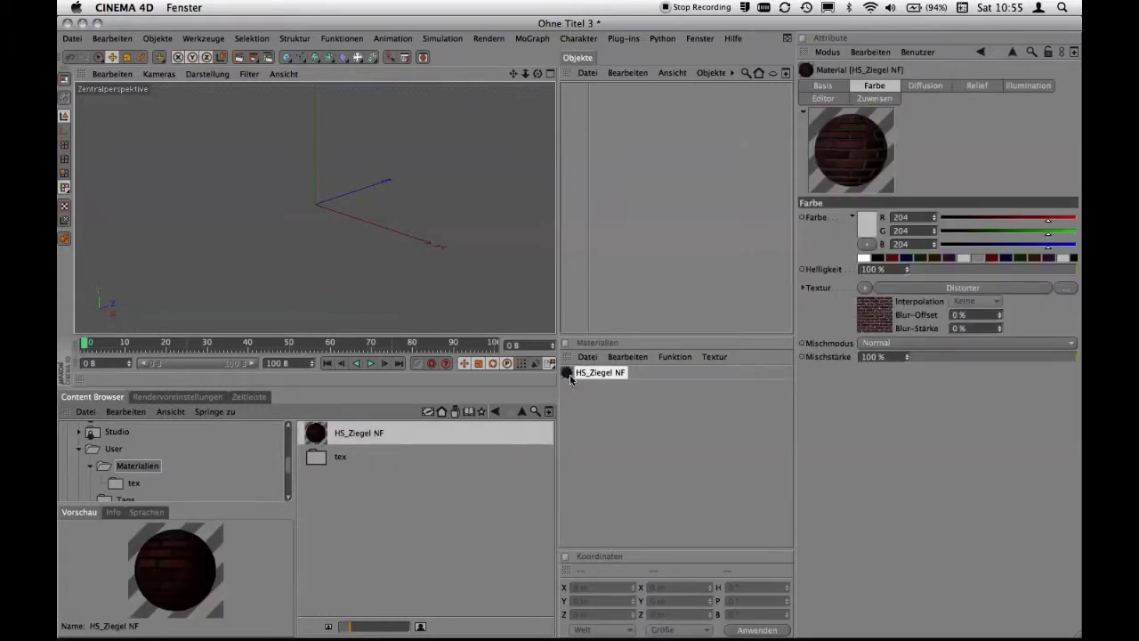
pyautogui.click(884, 316)
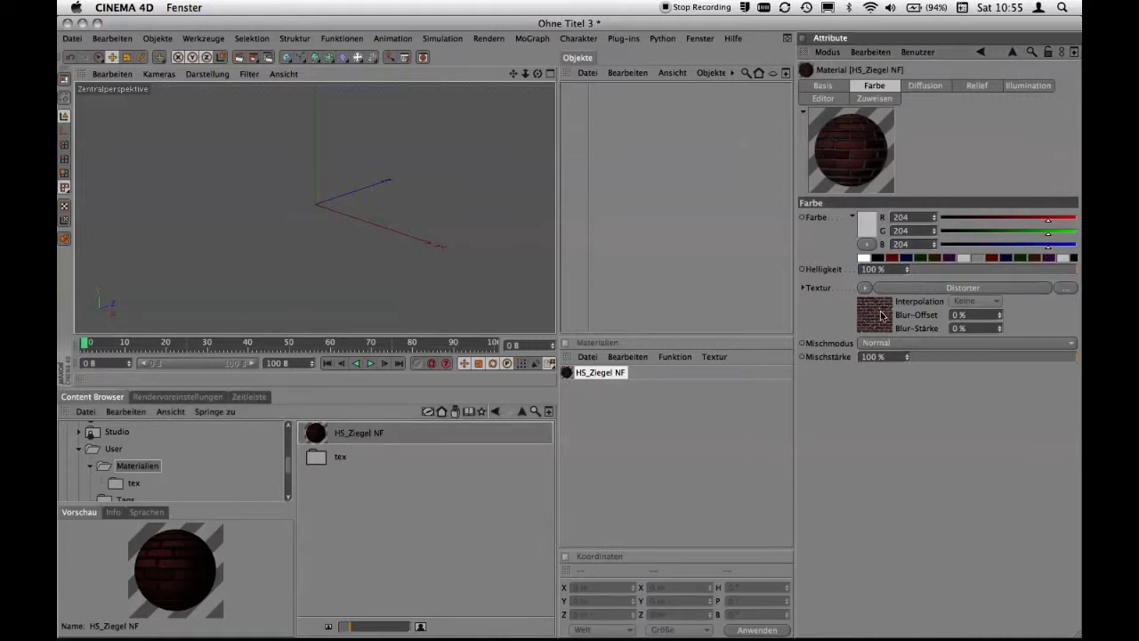
pyautogui.click(882, 365)
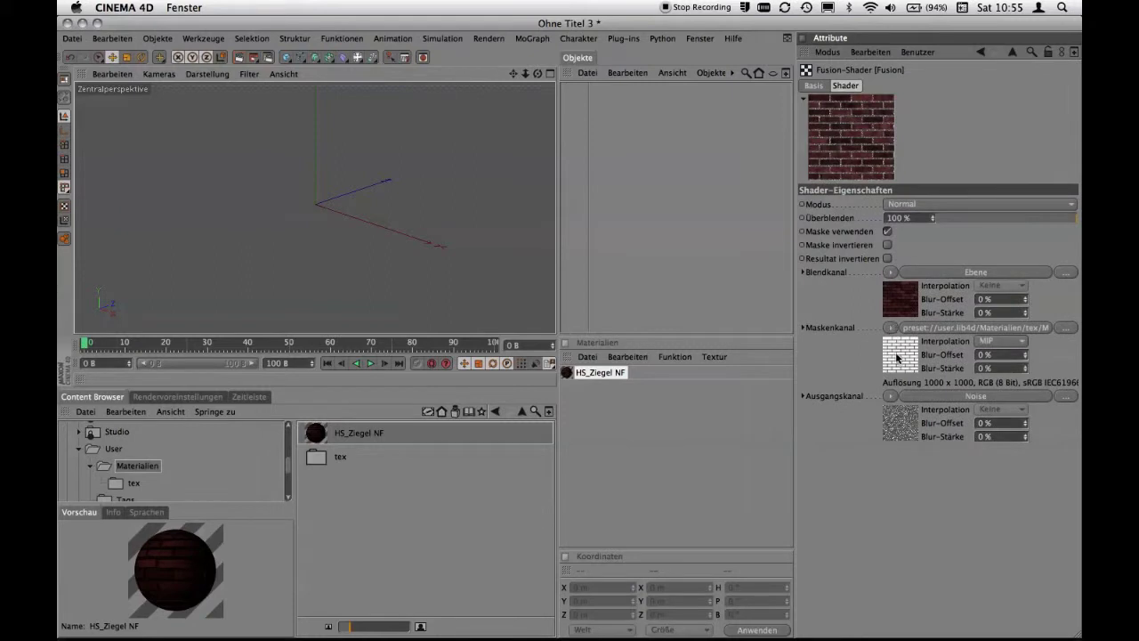